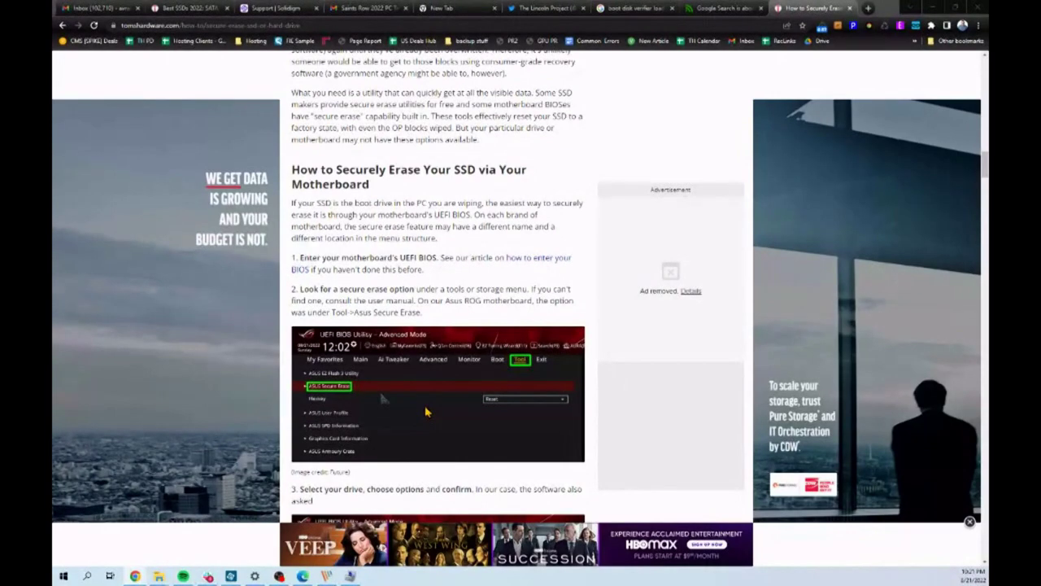
Read the article's sections on securely erasing an SSD via the motherboard, with a manufacturer's utility and with Windows Diskpart.
scroll(425, 412, down, 2)
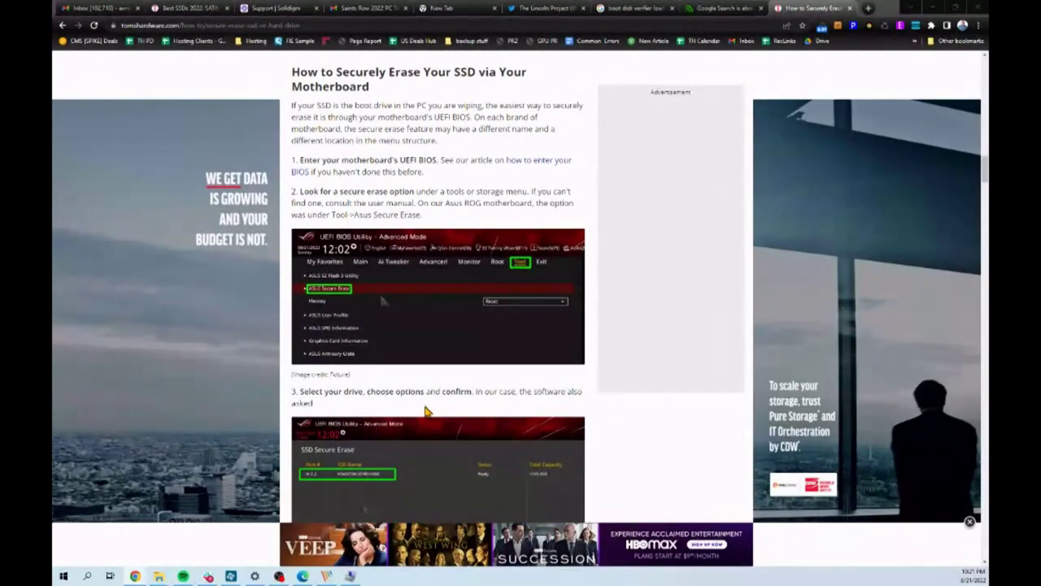
scroll(426, 412, down, 1)
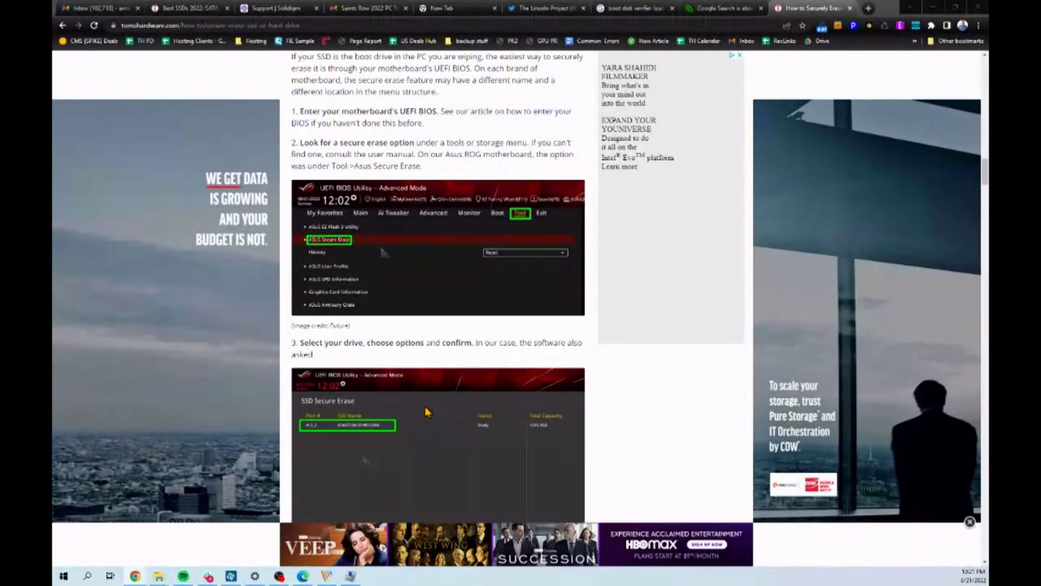
scroll(426, 412, down, 1)
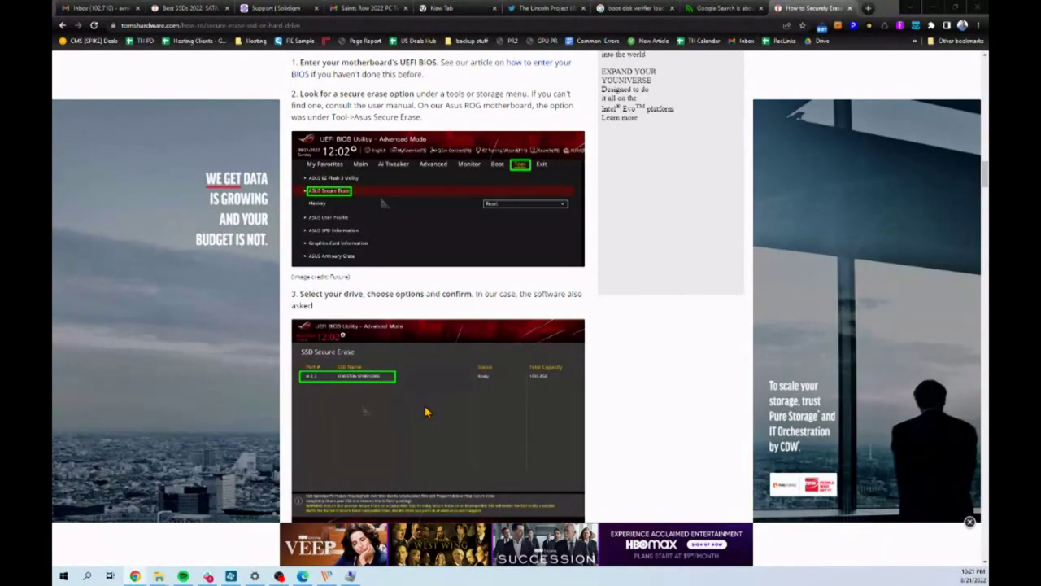
scroll(425, 412, down, 1)
scroll(425, 412, down, 1)
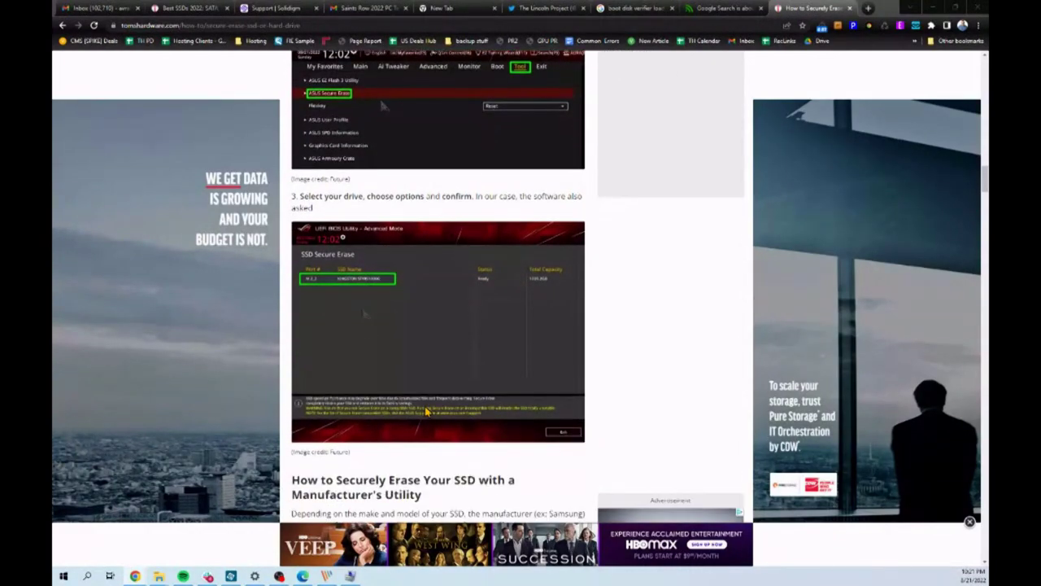
scroll(424, 411, down, 1)
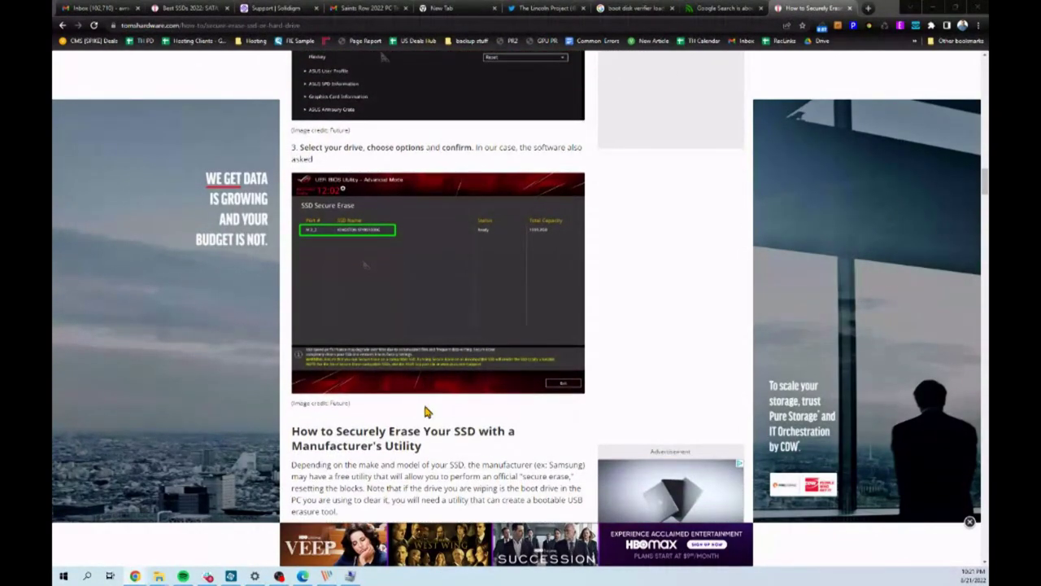
scroll(425, 412, down, 1)
scroll(425, 411, down, 4)
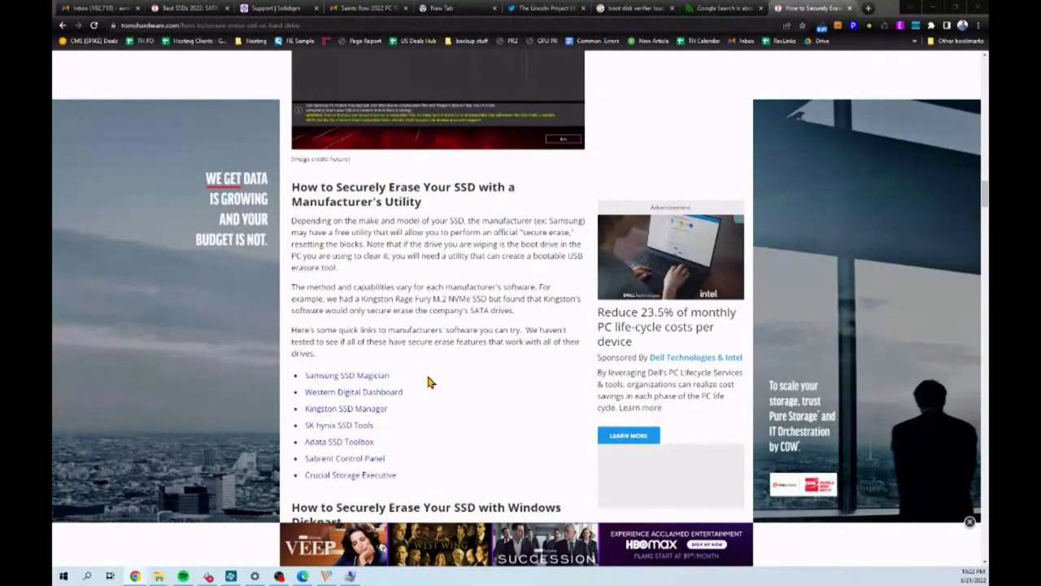
scroll(431, 383, down, 1)
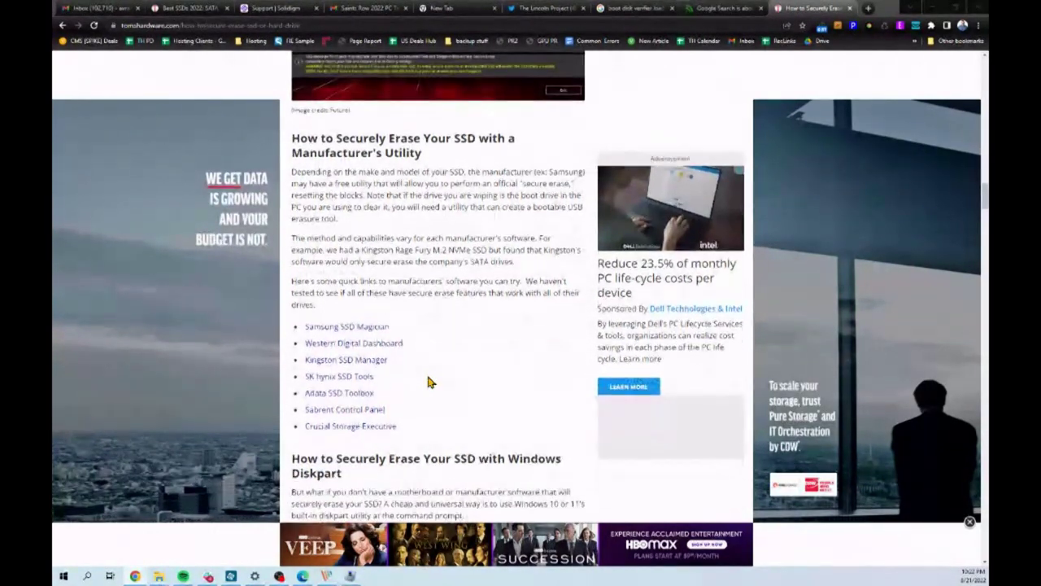
scroll(430, 382, down, 4)
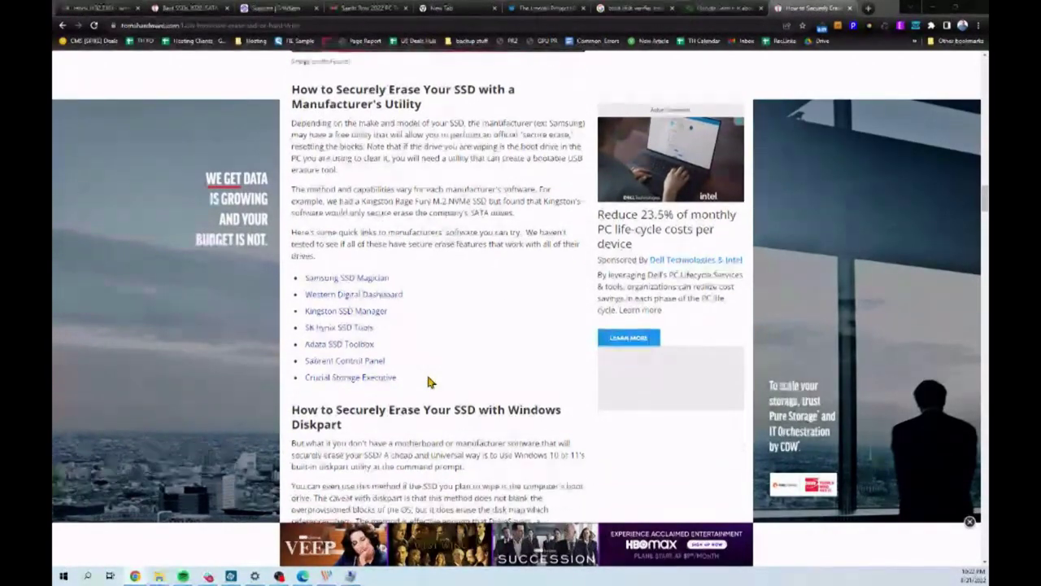
scroll(430, 383, down, 3)
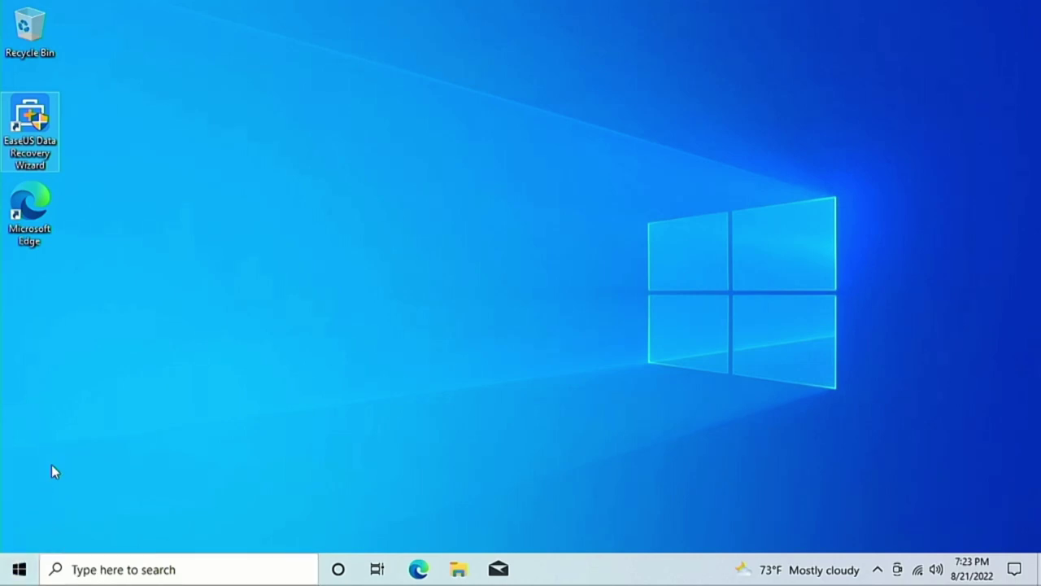
Restart the PC and boot it from the device UEFI: MUSHKIN MKNUFDVP32GB PMAP, Partition 1.
click(20, 569)
click(21, 535)
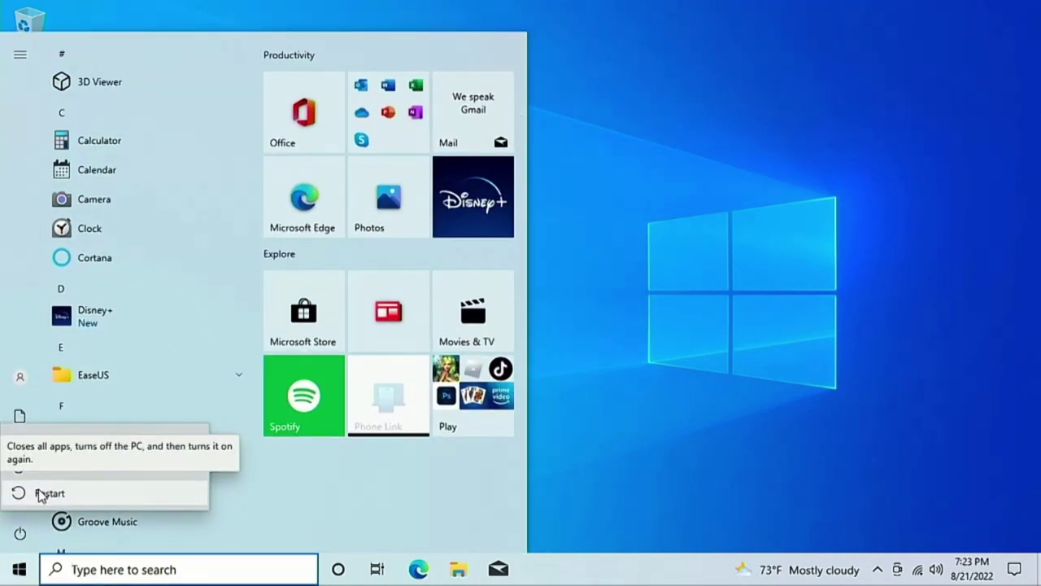
click(40, 493)
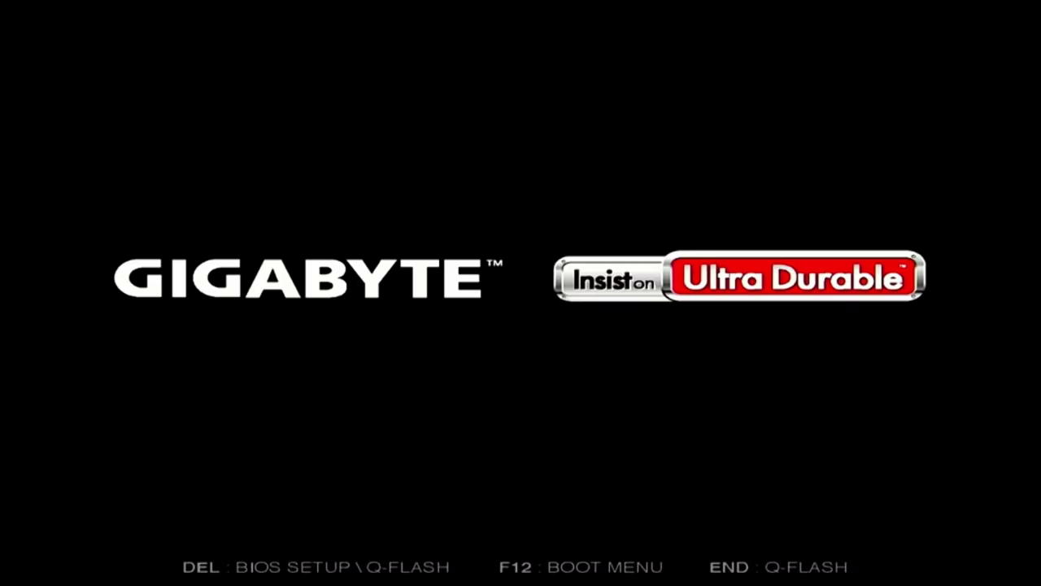
key(F12)
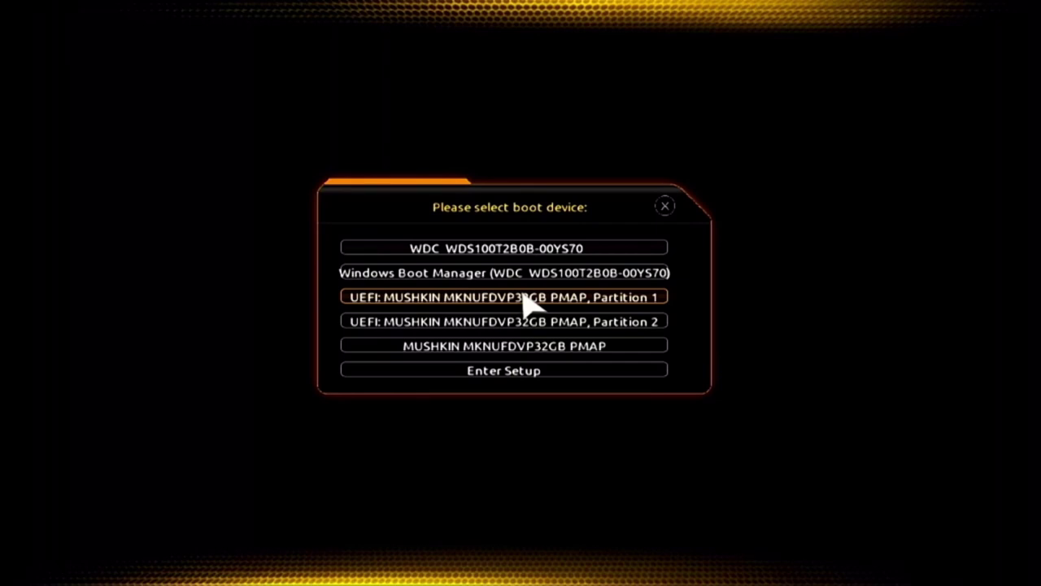
click(524, 304)
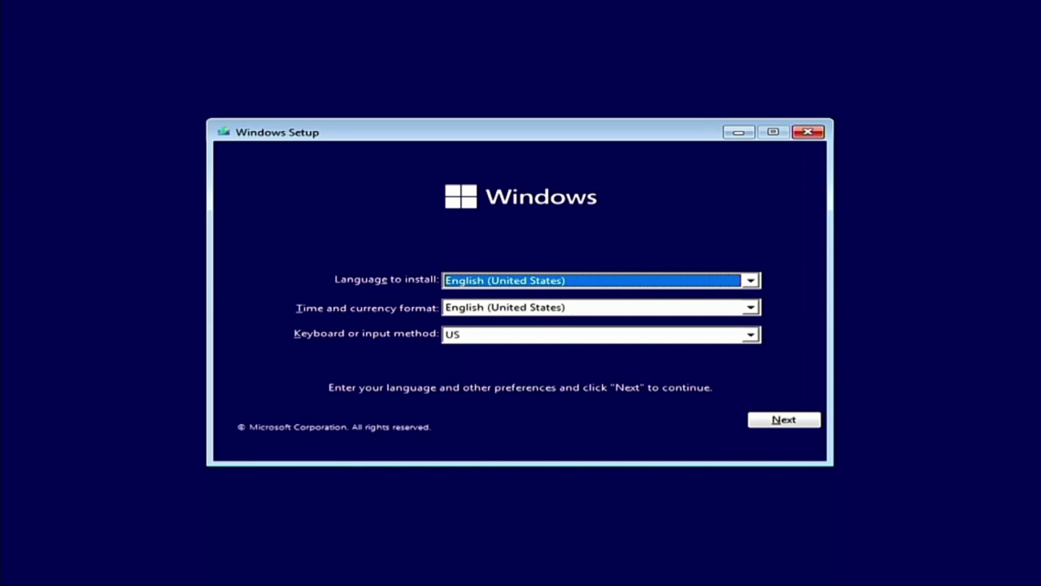
Open a command prompt from Windows Setup and start the diskpart utility.
key(shift+F10)
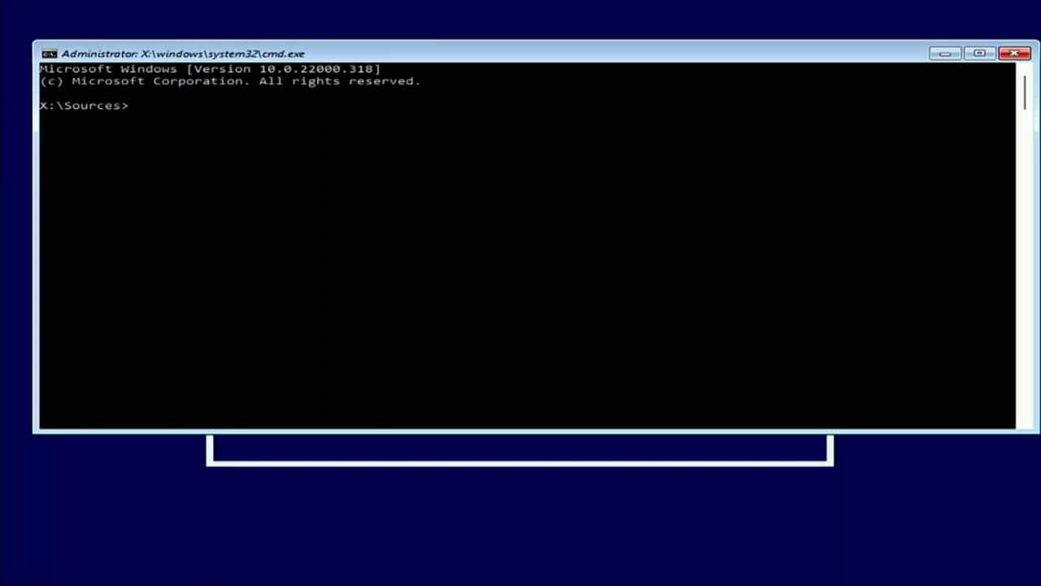
text(diskpart)
key(Return)
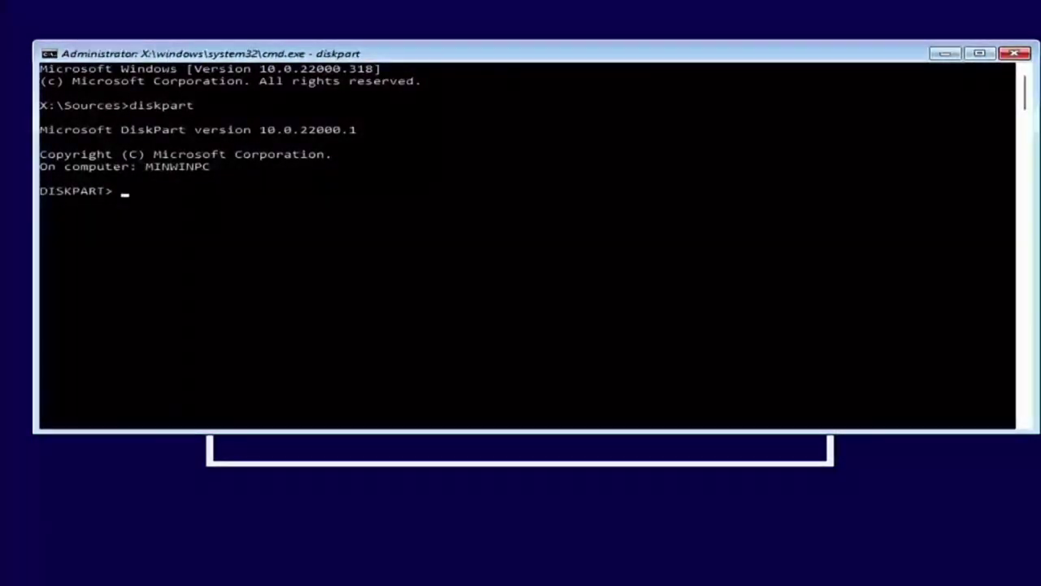
List the computer's disks in diskpart with the list disk command.
text(lis)
key(BackSpace)
key(BackSpace)
key(BackSpace)
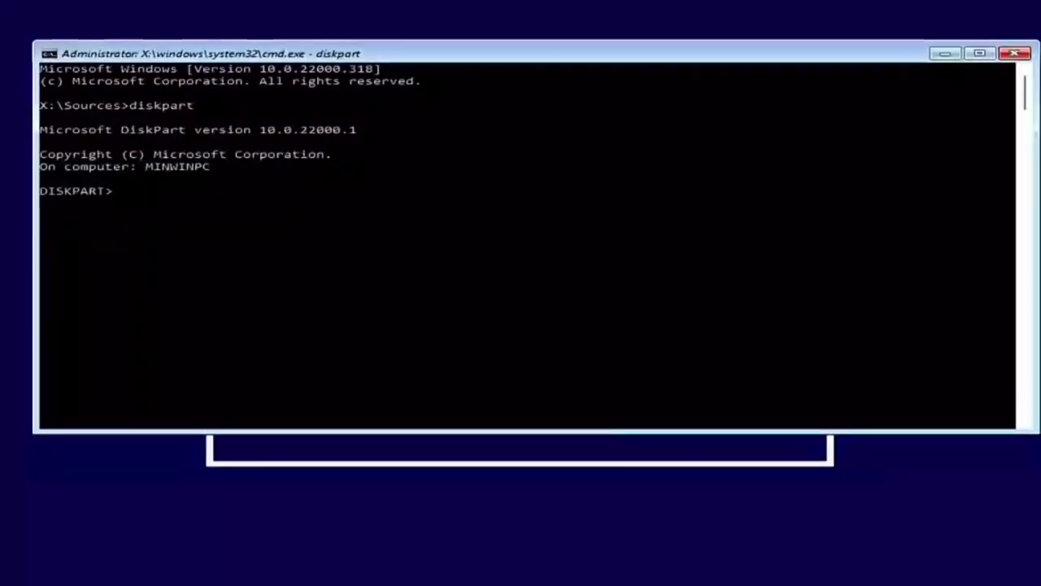
text(list disk)
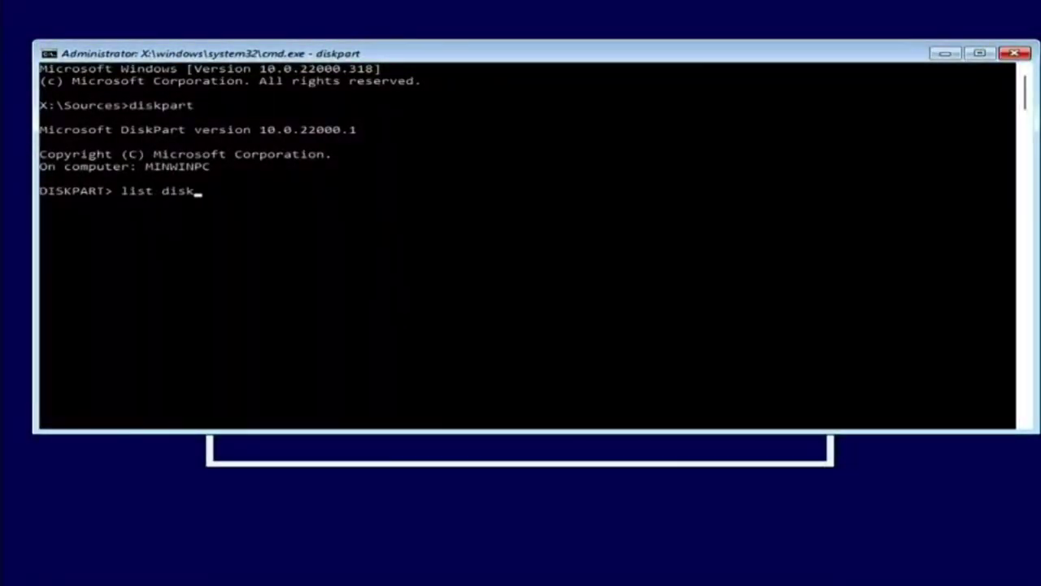
key(Return)
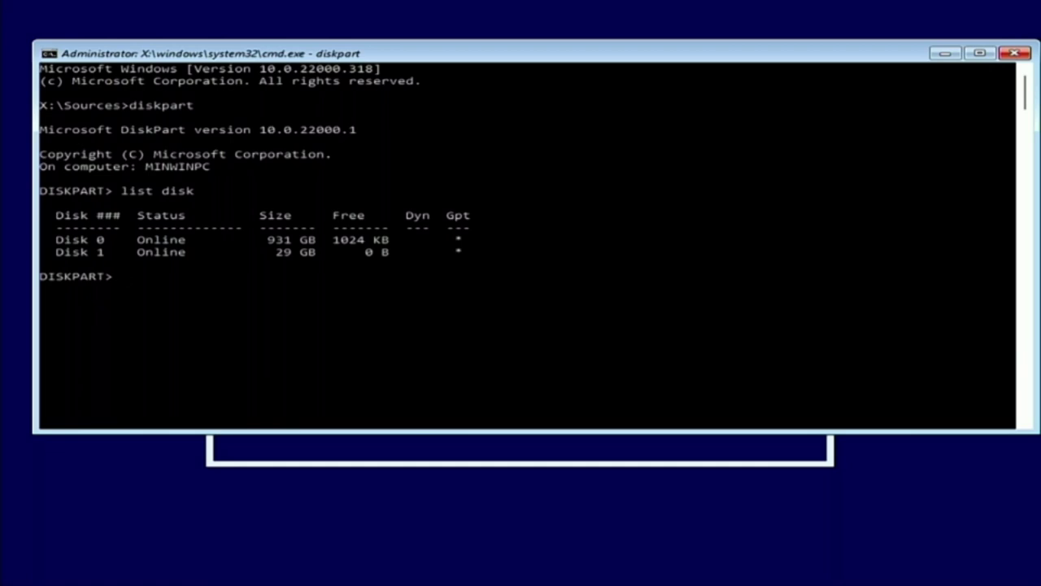
Select disk 0 in diskpart and start wiping it completely with the clean all command.
text(select disk)
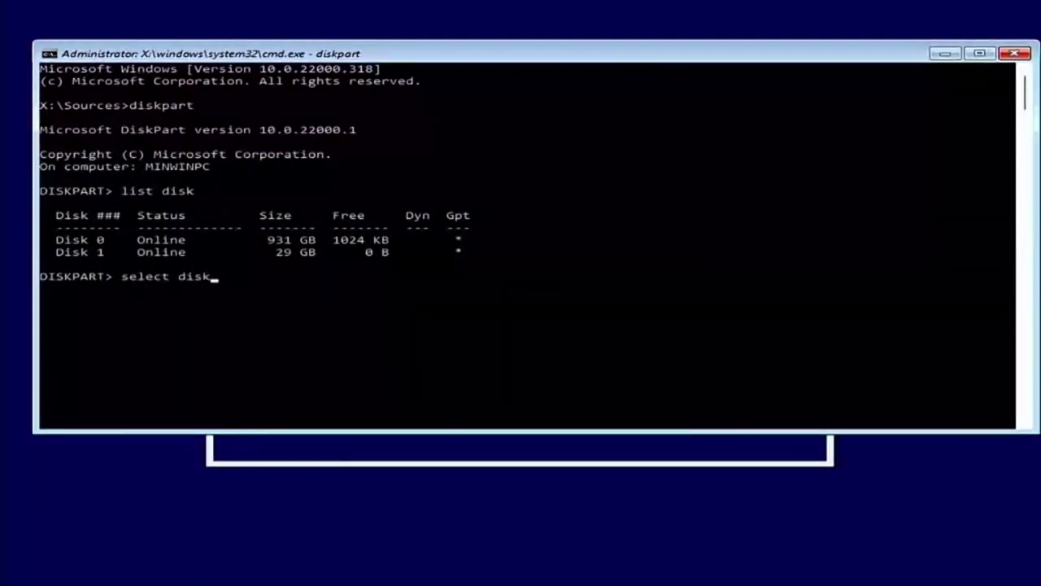
text( 0)
key(Return)
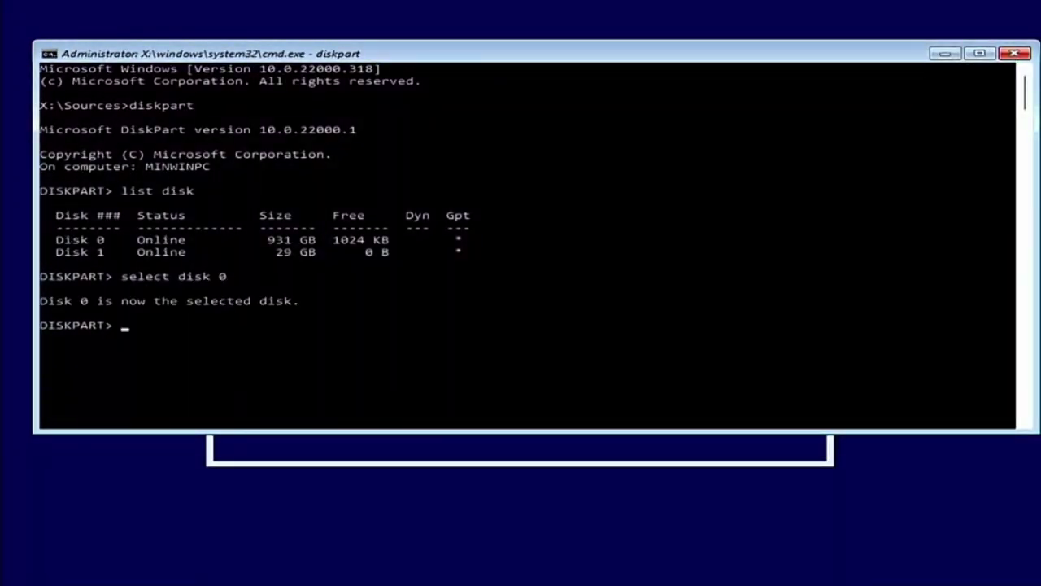
text(clean all)
key(Return)
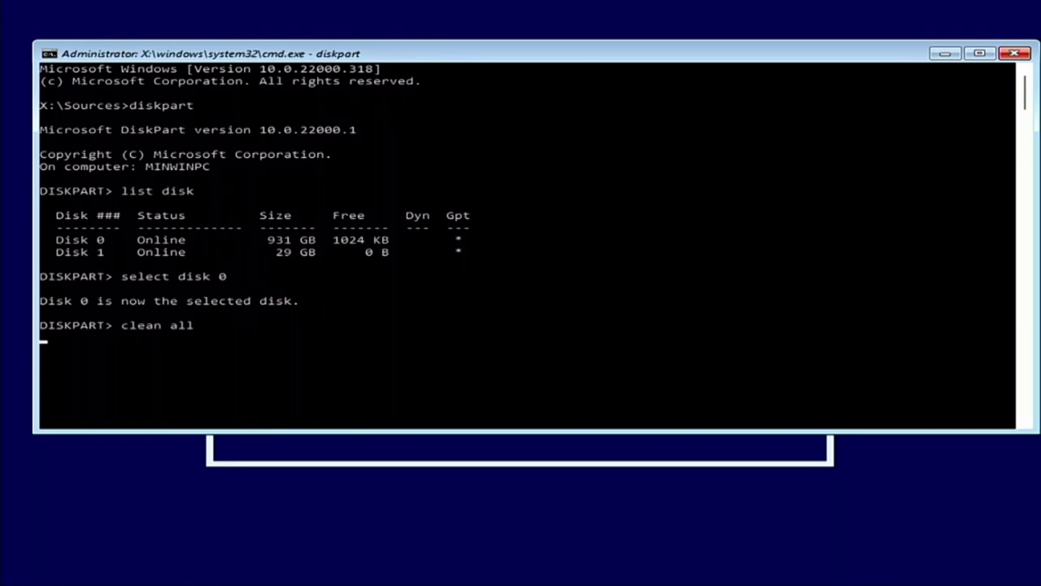